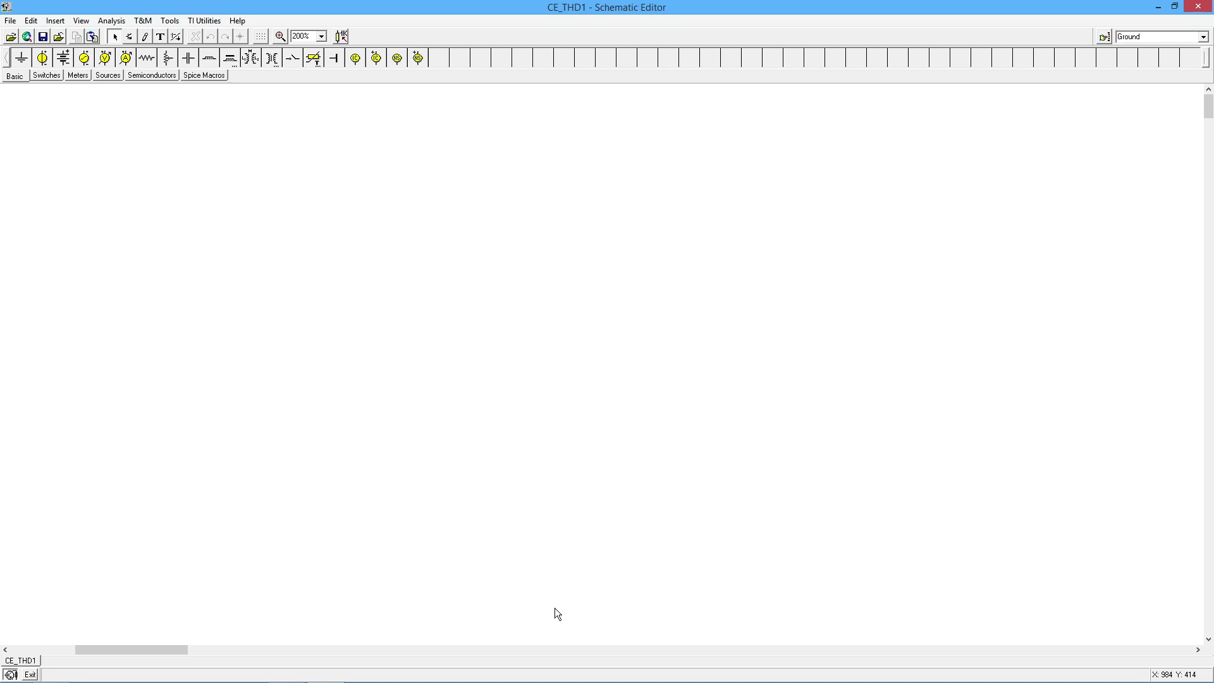
- Scroll the canvas left to reveal the CE amplifier with Vin, T1 2N3904 and Rsw 100
{"action": "left_click_drag", "start_coordinate": [162, 646], "coordinate": [71, 633]}
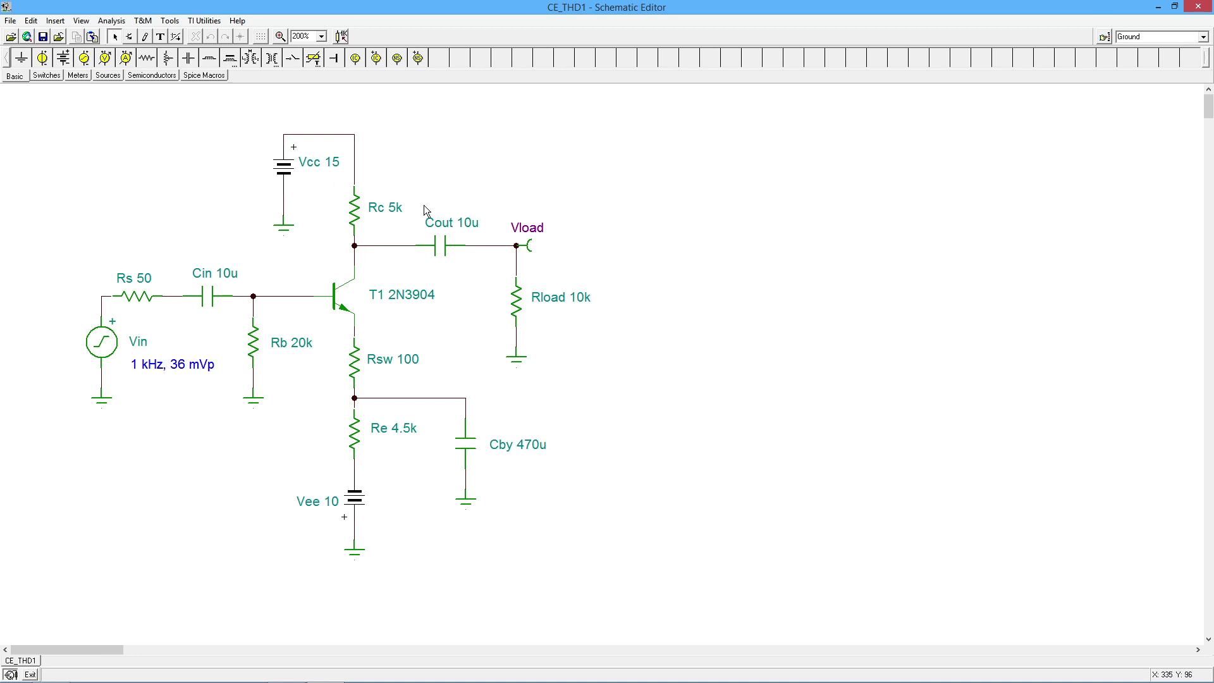
- Run a 1m–3m transient analysis and enlarge the Vin/Vload plot beside the schematic
{"action": "left_click", "coordinate": [111, 21]}
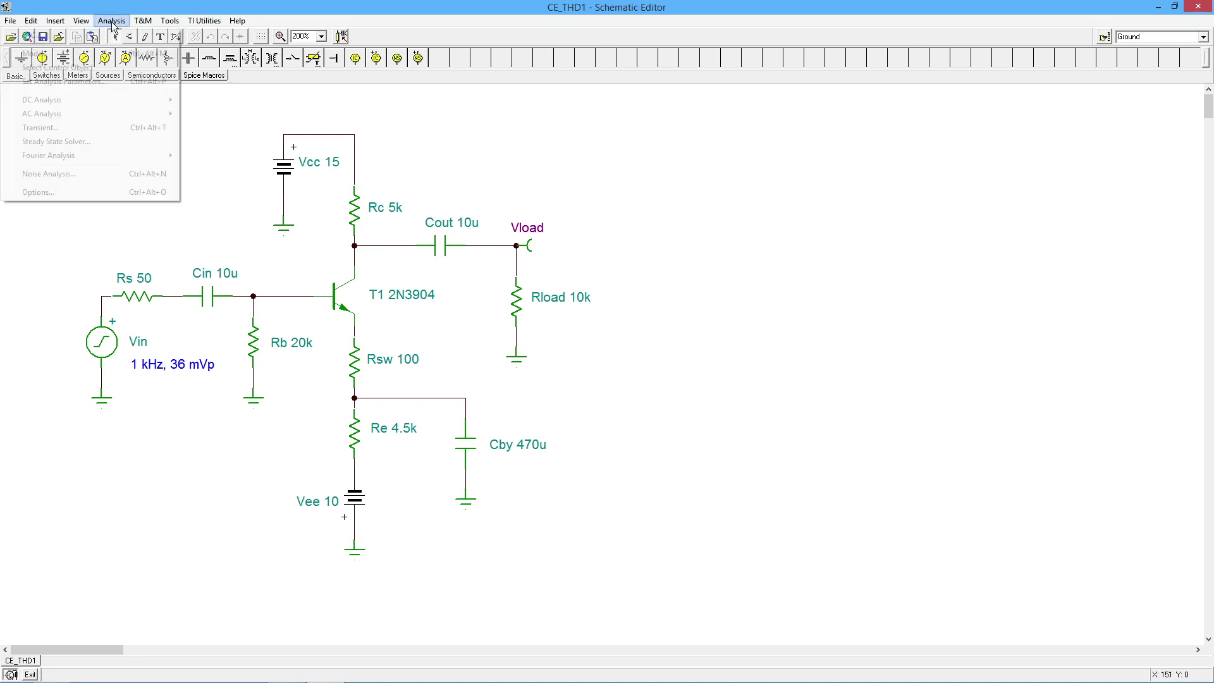
{"action": "left_click", "coordinate": [134, 129]}
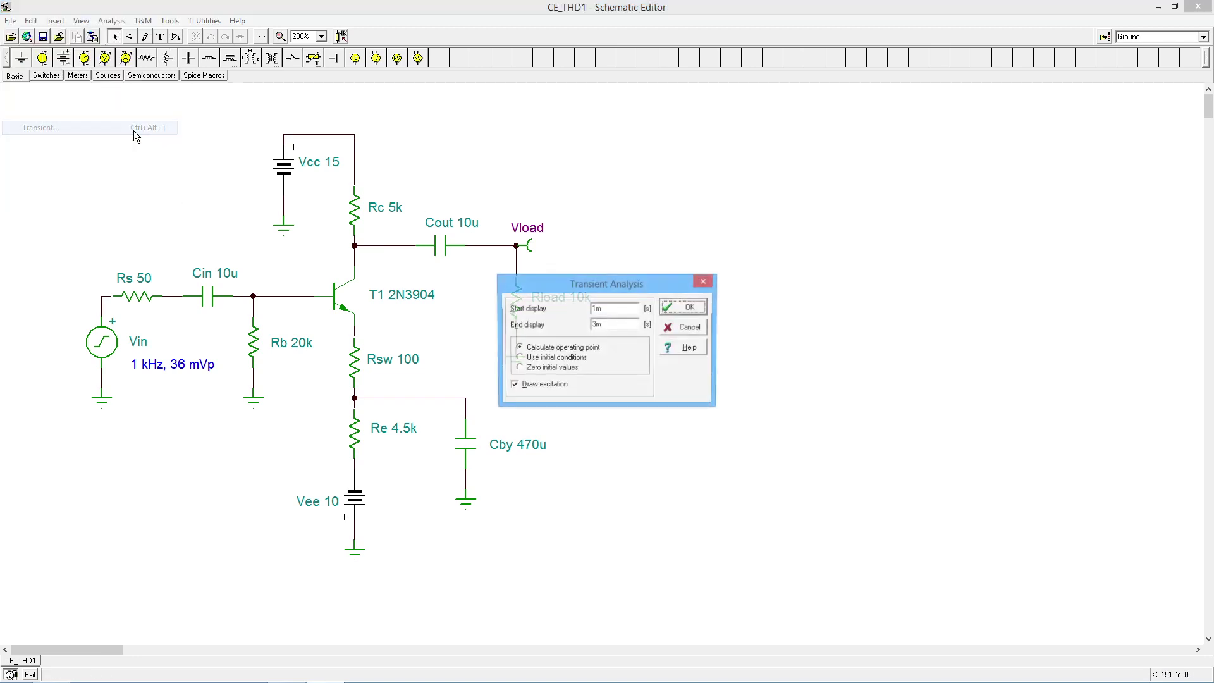
{"action": "left_click", "coordinate": [690, 308]}
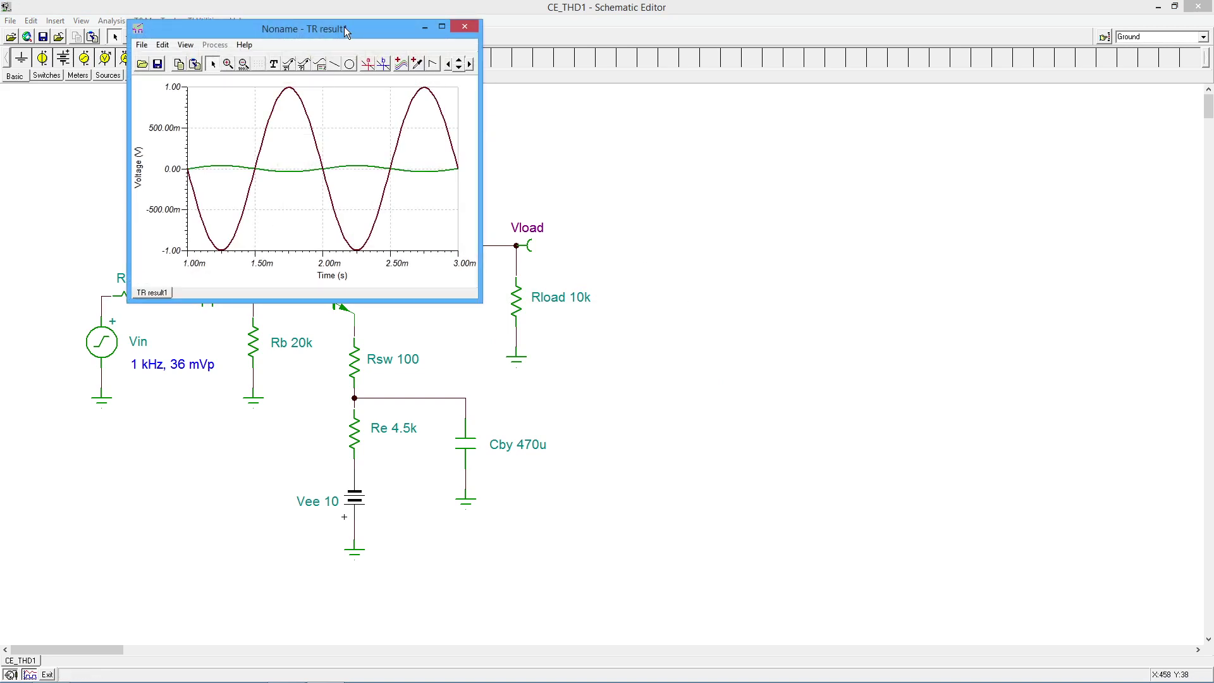
{"action": "left_click_drag", "start_coordinate": [346, 32], "coordinate": [830, 123]}
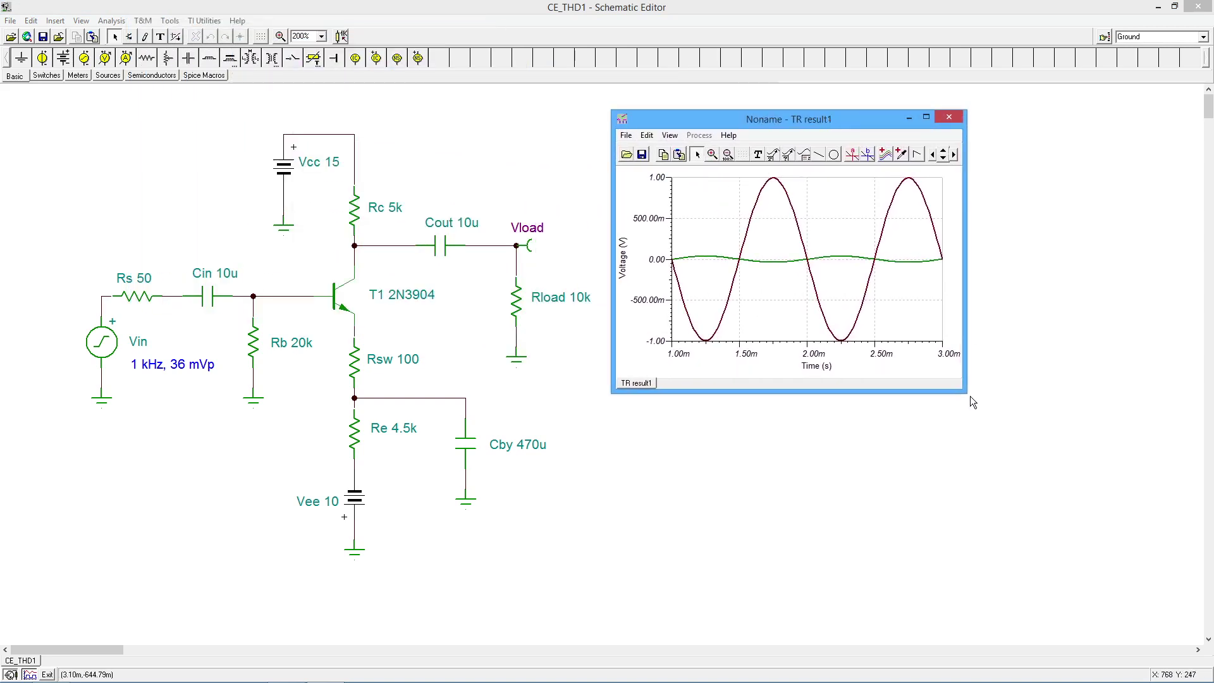
{"action": "left_click_drag", "start_coordinate": [971, 402], "coordinate": [1173, 619]}
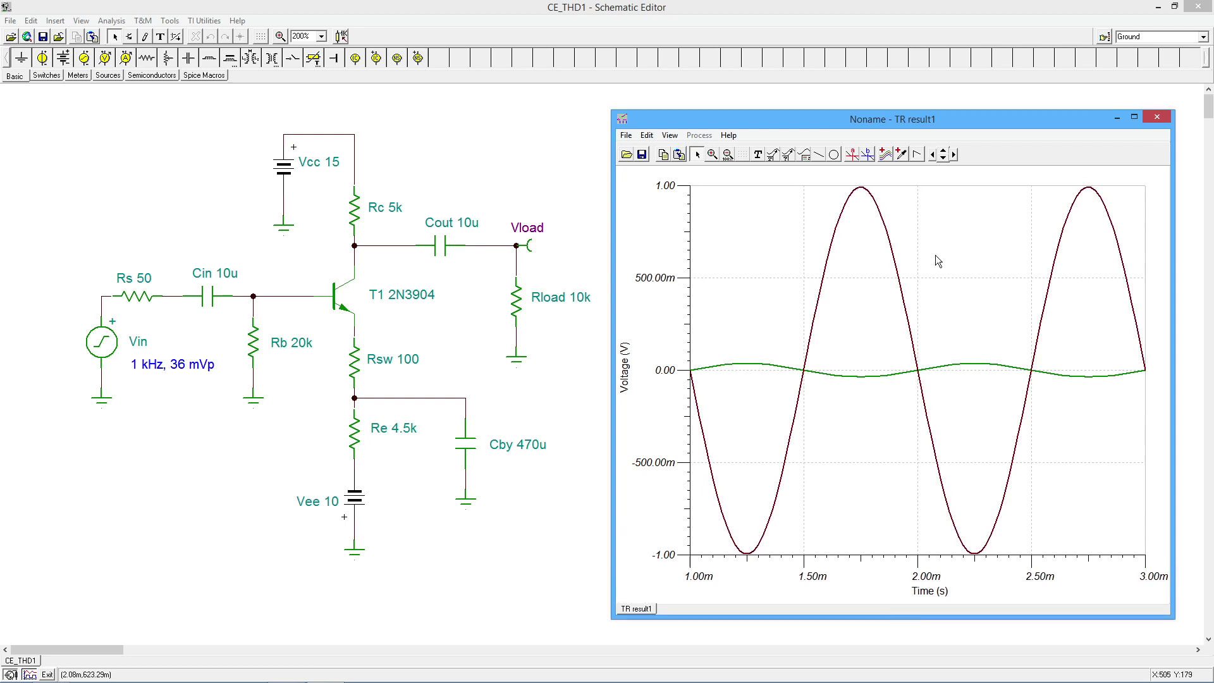
- Place a Vin/Vload legend at the upper left of the transient plot
{"action": "left_click", "coordinate": [805, 156]}
{"action": "left_click", "coordinate": [697, 210]}
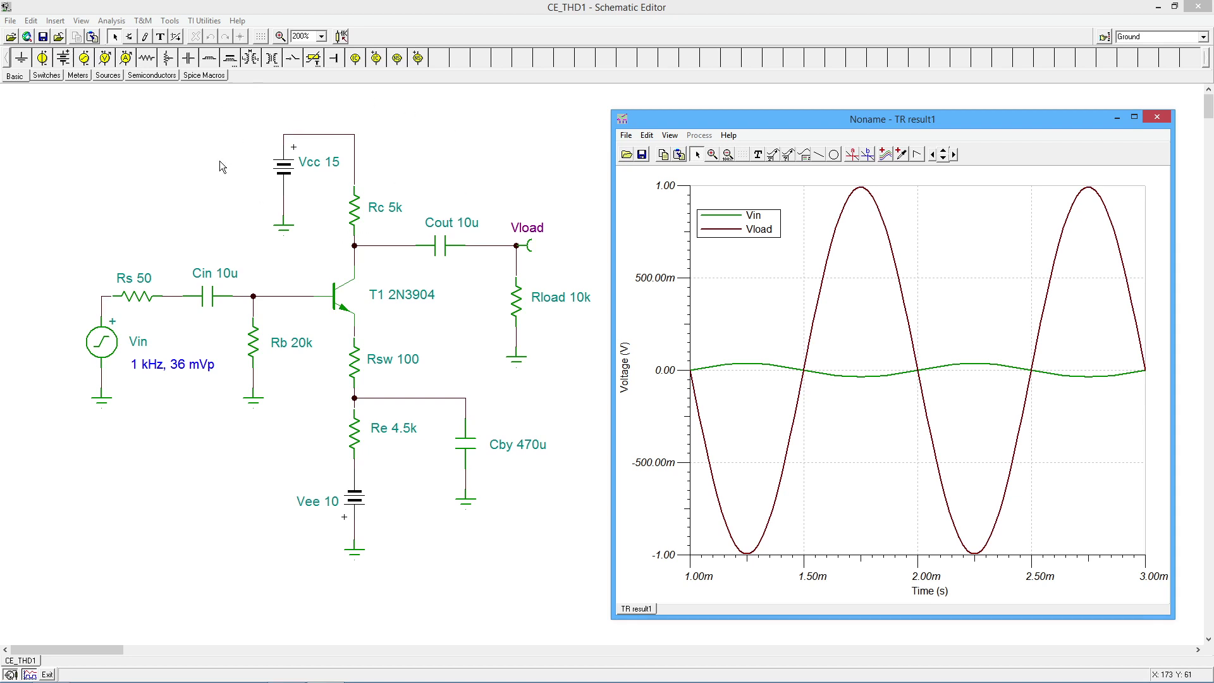
- Open the Analysis menu's Fourier Analysis submenu
{"action": "left_click", "coordinate": [112, 20]}
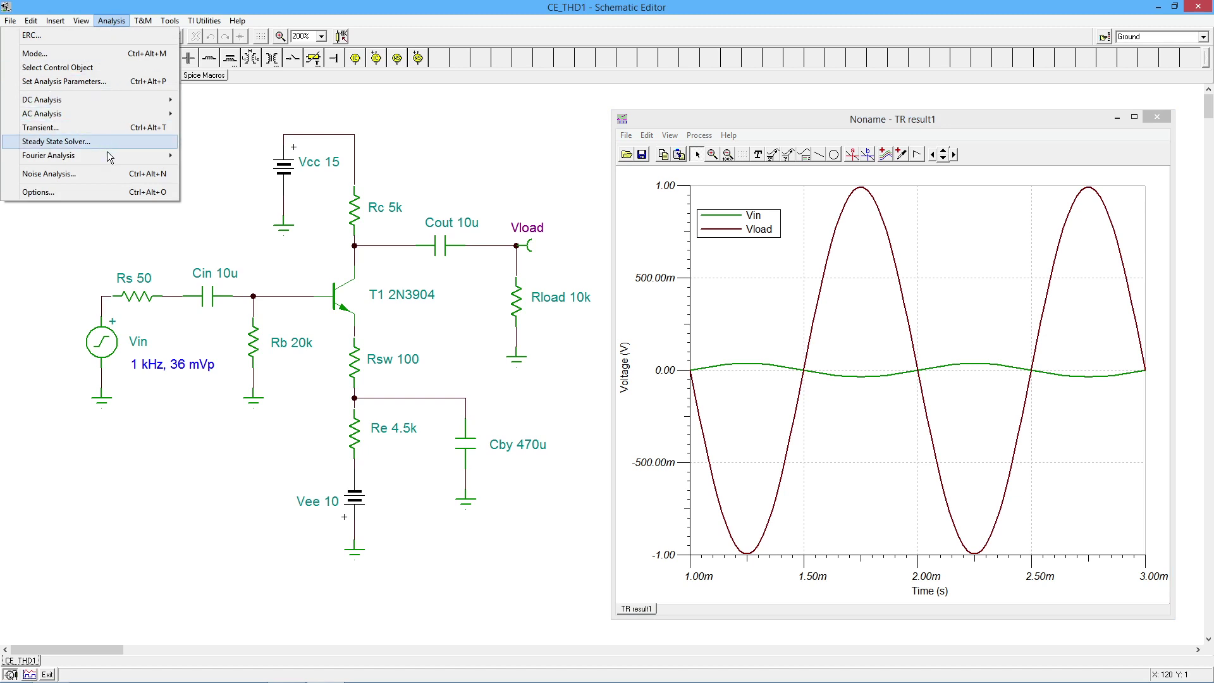
{"action": "mouse_move", "coordinate": [108, 155]}
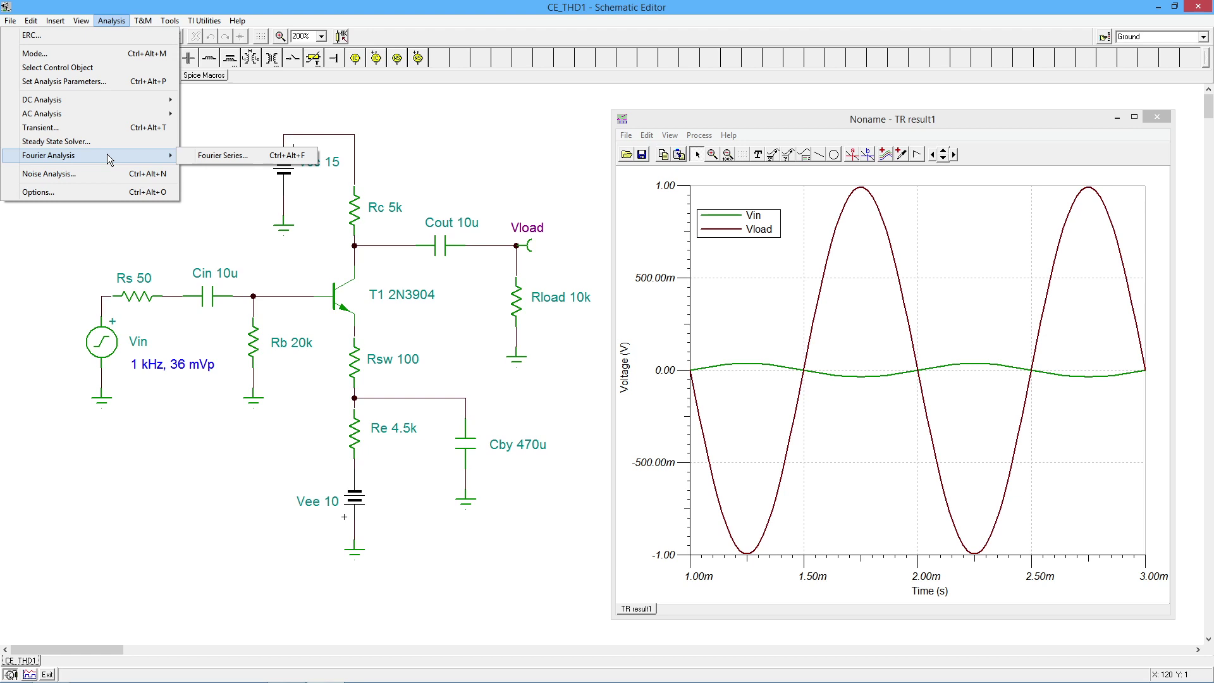
- Open the Fourier Series settings for Vload and shift the dialog up and left
{"action": "left_click", "coordinate": [203, 155]}
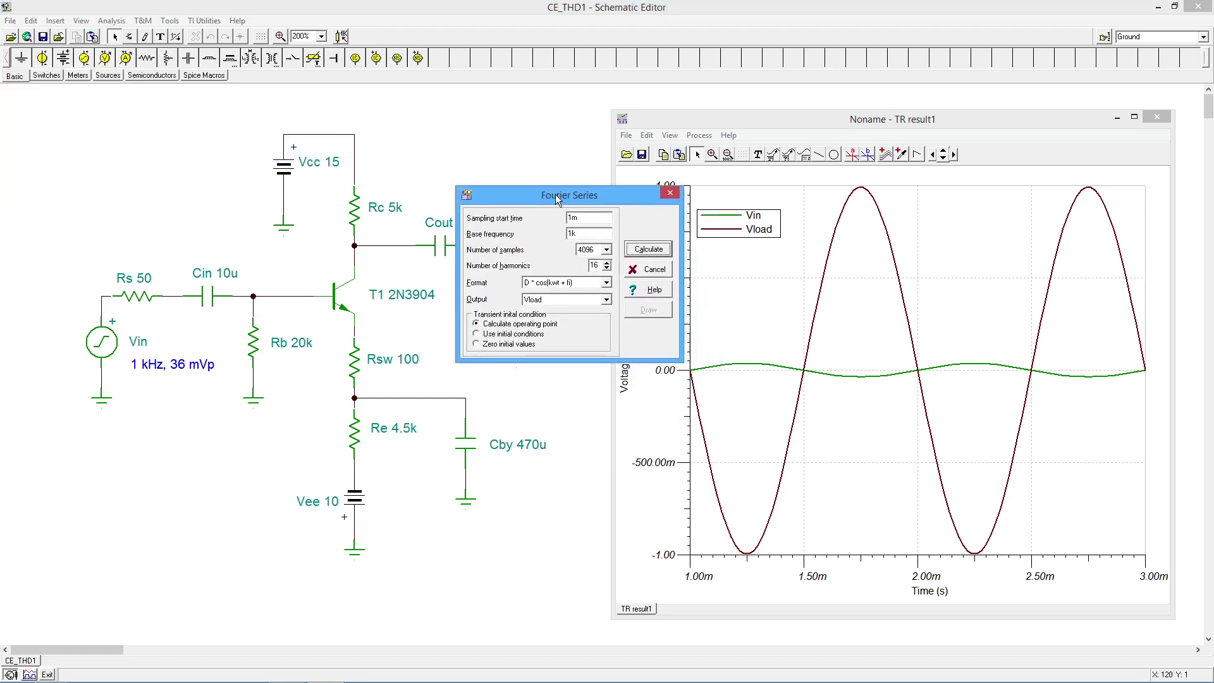
{"action": "left_click_drag", "start_coordinate": [550, 190], "coordinate": [487, 138]}
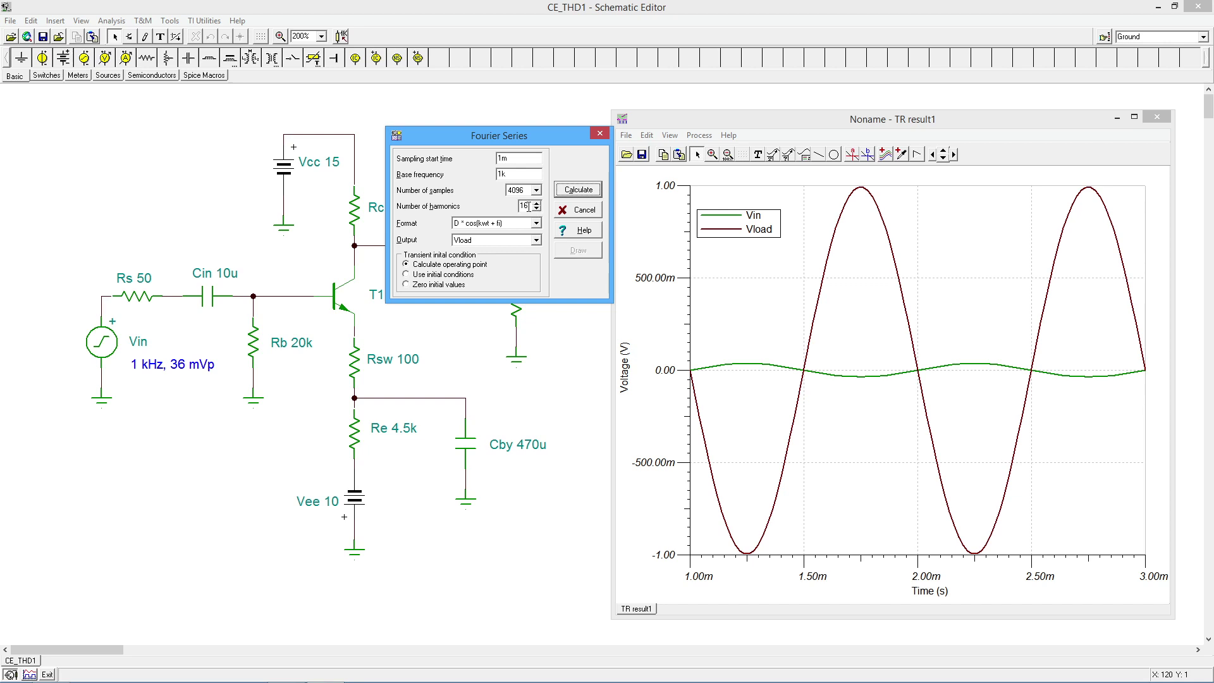
- Calculate Vload's Fourier coefficients, giving a 992.793m fundamental and 0.39511% harmonic distortion
{"action": "left_click", "coordinate": [586, 189]}
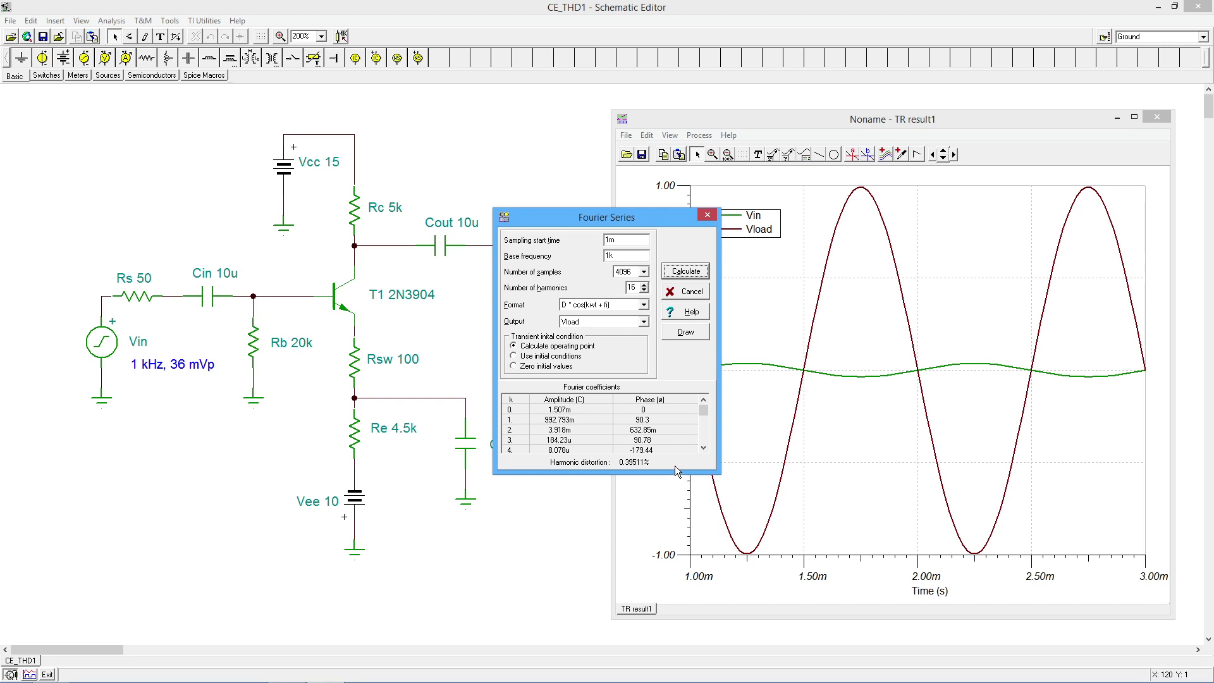
- Close the Fourier results and change Rsw's resistance from 100 to 320 ohms
{"action": "left_click", "coordinate": [701, 295]}
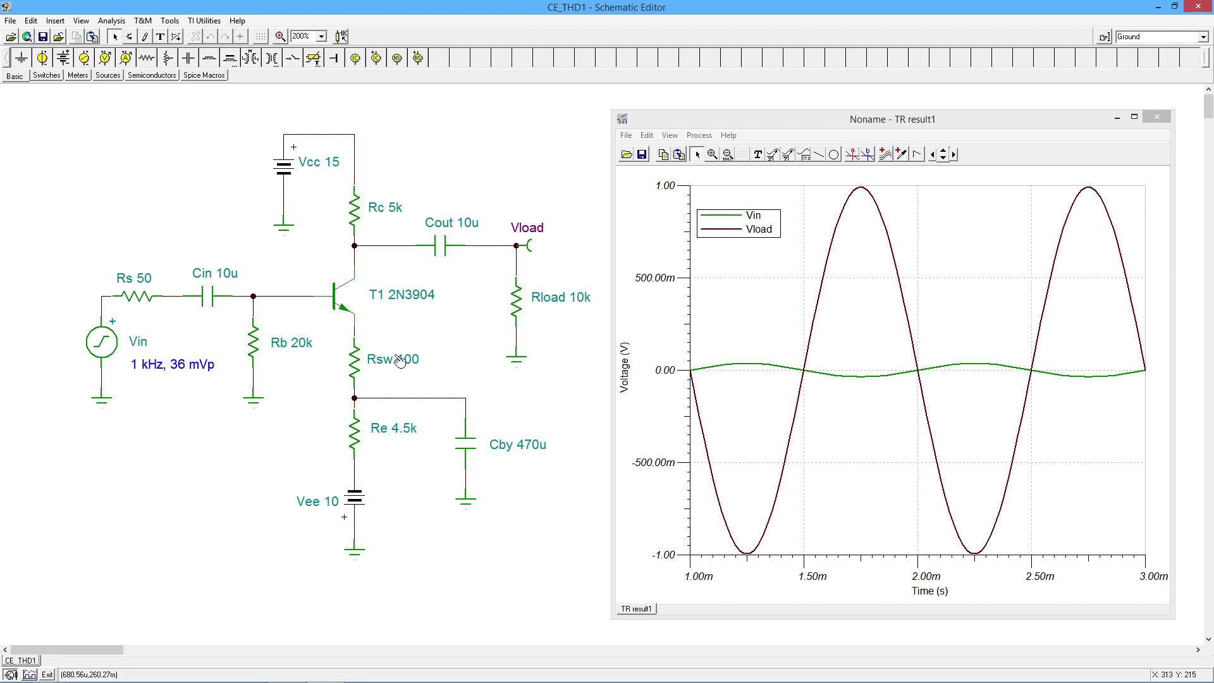
{"action": "double_click", "coordinate": [356, 362]}
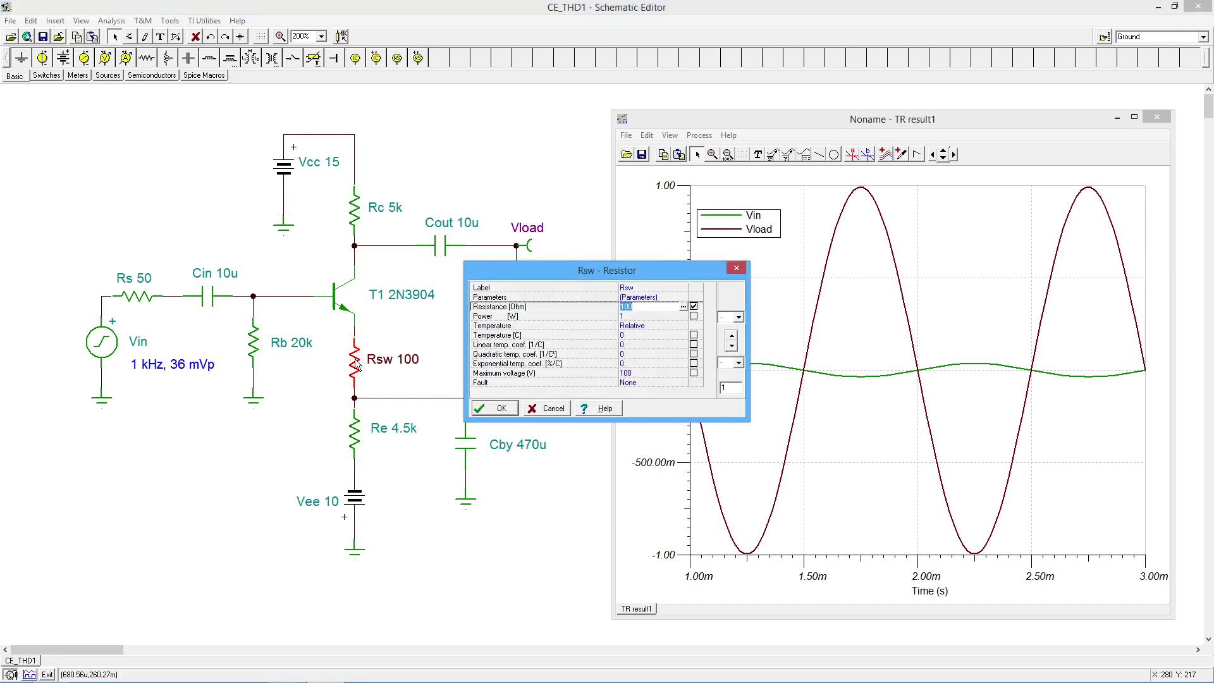
{"action": "left_click", "coordinate": [661, 306]}
{"action": "key", "text": "BackSpace"}
{"action": "type", "text": "320"}
{"action": "left_click", "coordinate": [497, 410]}
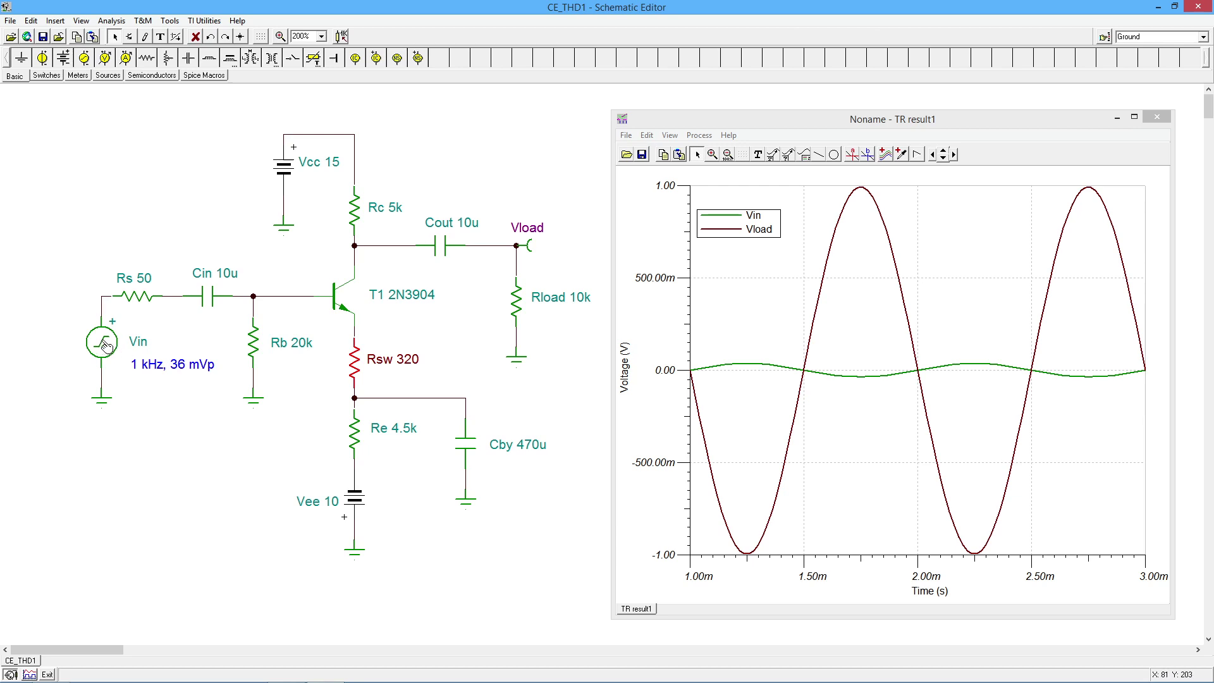
- Set the Vin sine amplitude to 100m in its signal editor and apply the source settings
{"action": "double_click", "coordinate": [106, 345]}
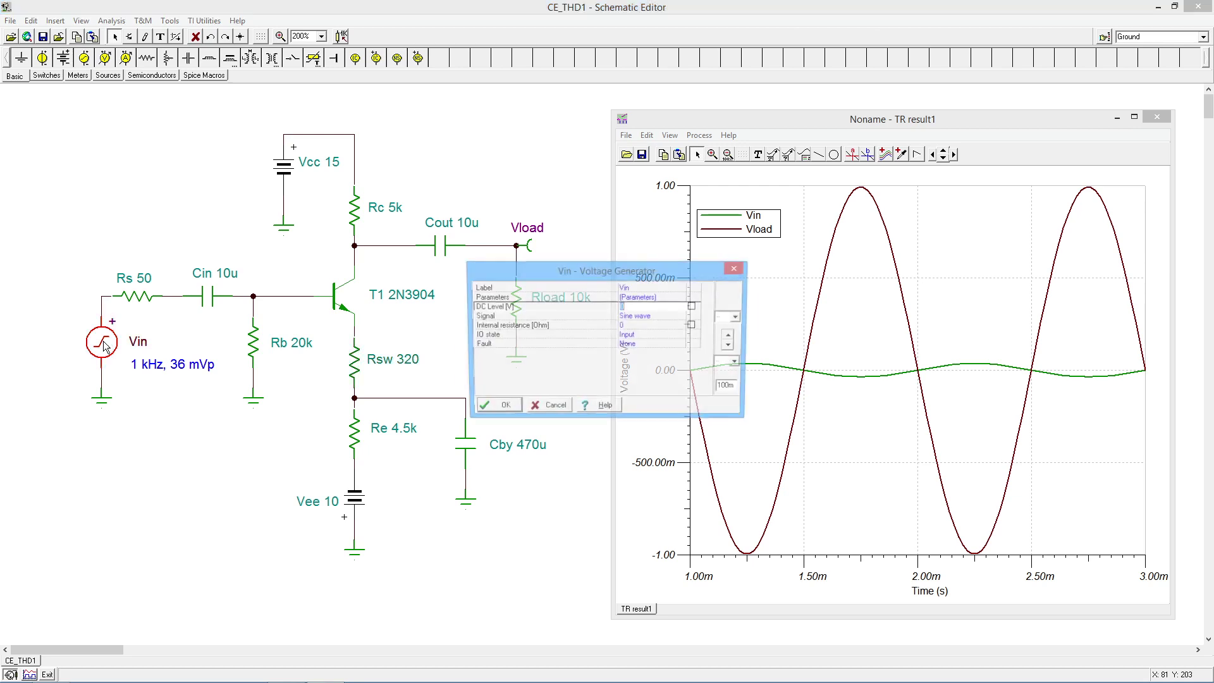
{"action": "left_click", "coordinate": [682, 319]}
{"action": "left_click", "coordinate": [684, 320]}
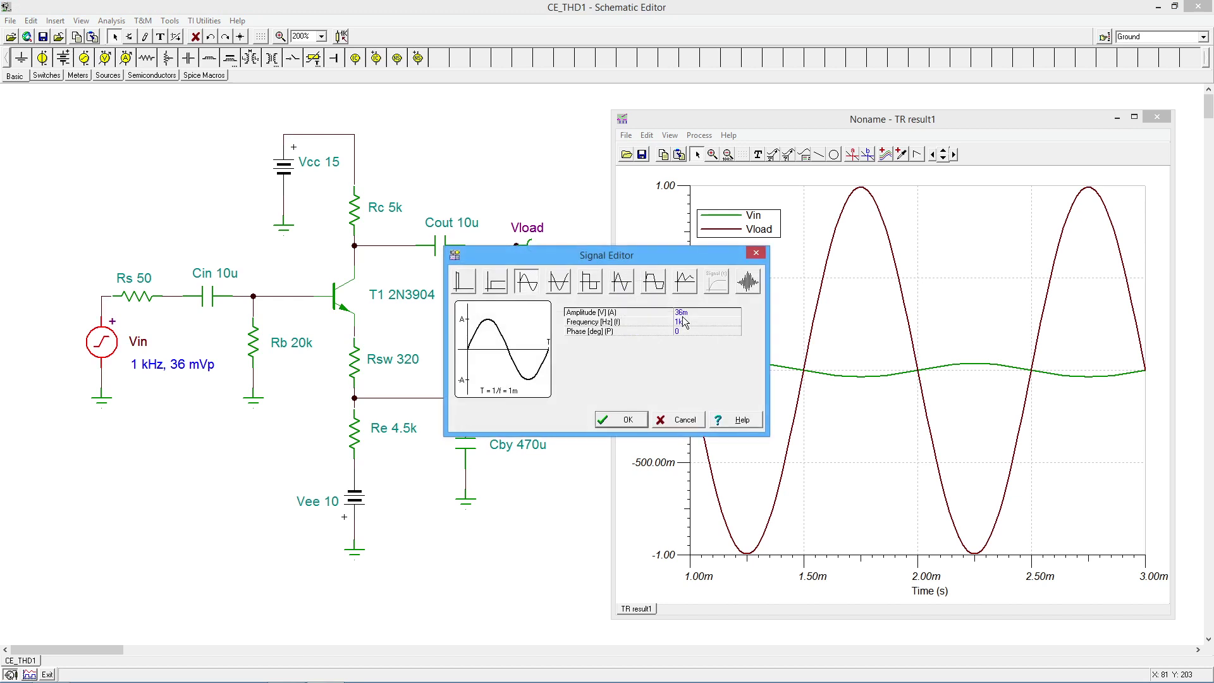
{"action": "left_click", "coordinate": [711, 314]}
{"action": "left_click", "coordinate": [711, 314]}
{"action": "key", "text": "BackSpace"}
{"action": "key", "text": "BackSpace"}
{"action": "type", "text": "100"}
{"action": "left_click", "coordinate": [632, 420]}
{"action": "left_click", "coordinate": [500, 409]}
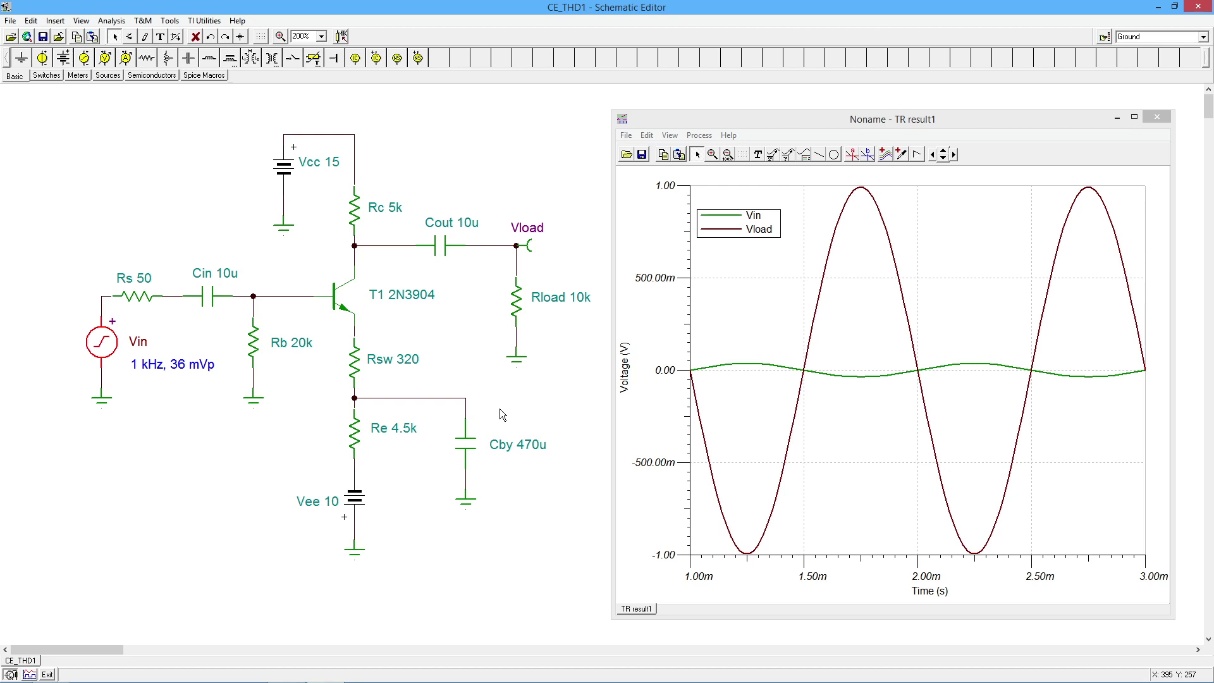
- Rerun the transient analysis and add a Vin/Vload legend to the TR result2 plot
{"action": "left_click", "coordinate": [111, 21]}
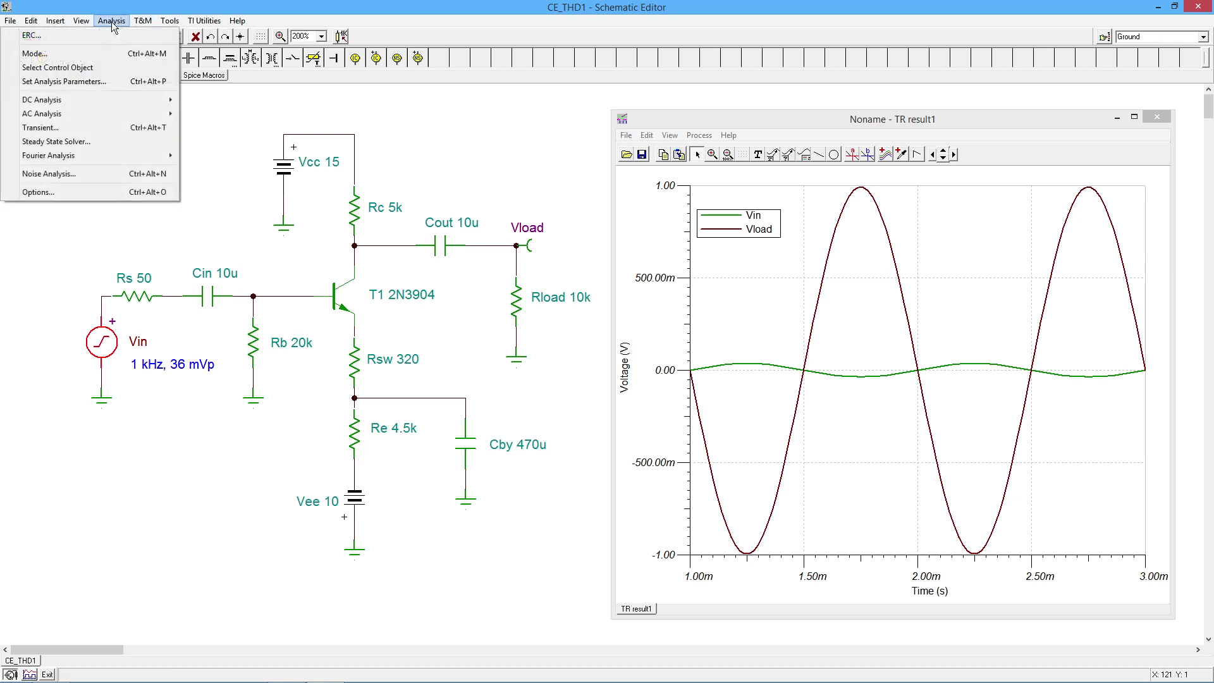
{"action": "left_click", "coordinate": [146, 127]}
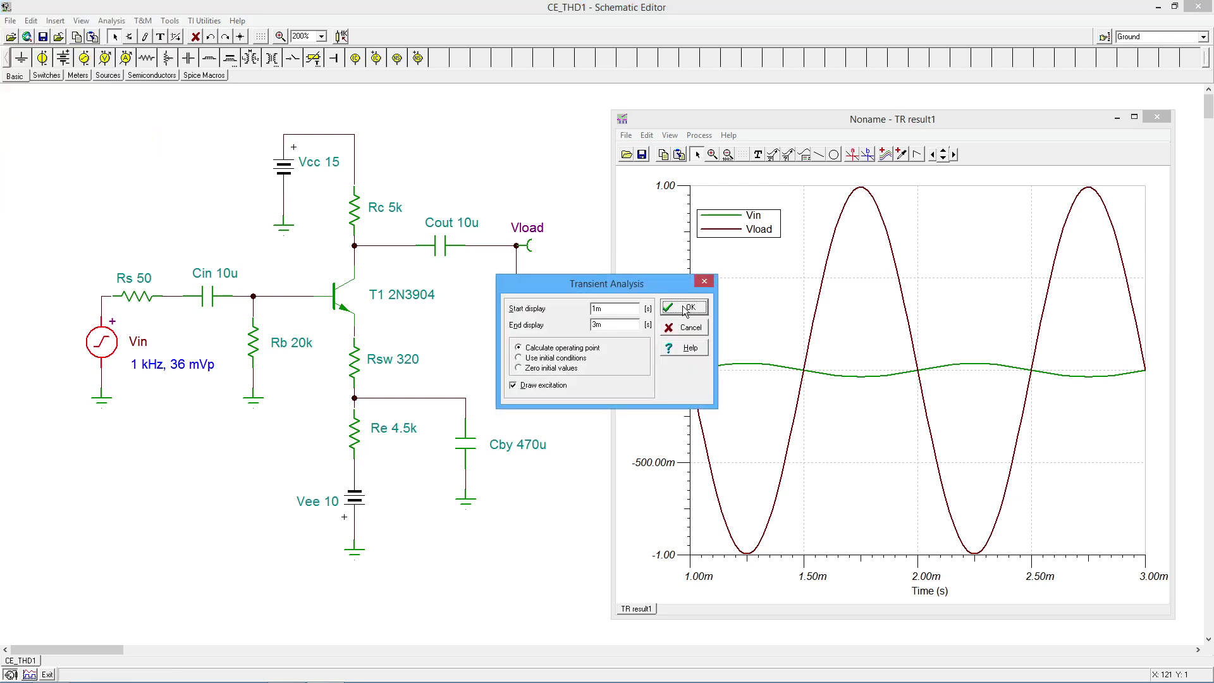
{"action": "left_click", "coordinate": [686, 309]}
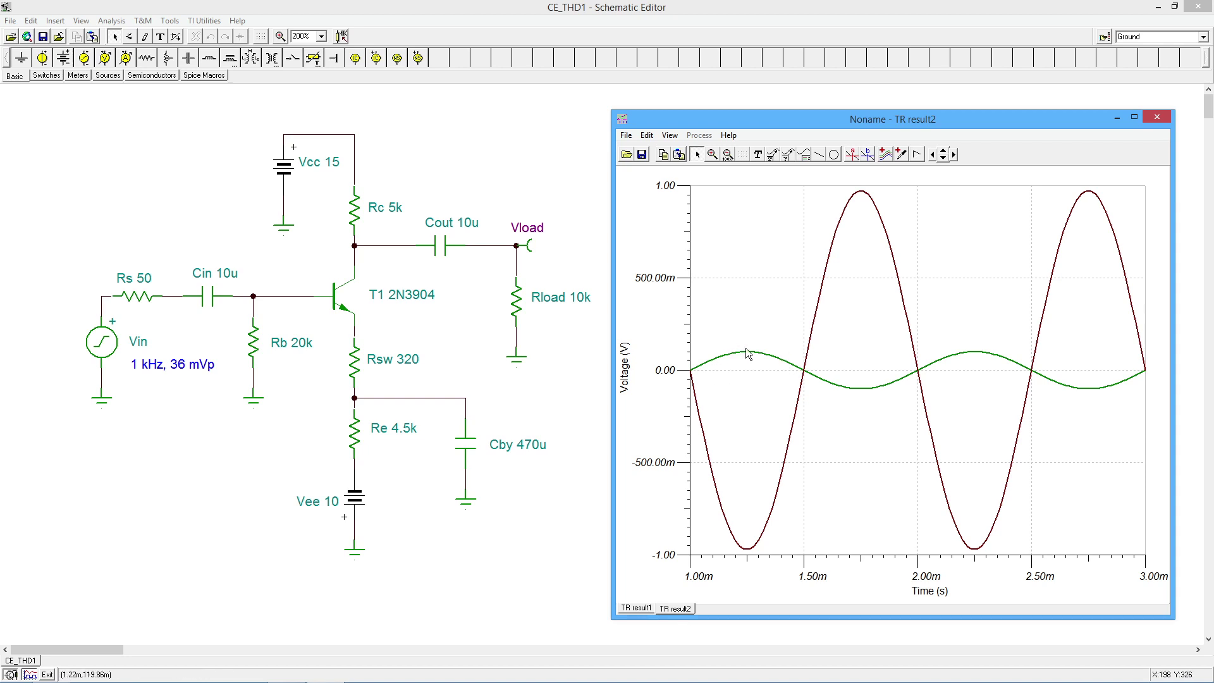
{"action": "left_click", "coordinate": [805, 155]}
{"action": "left_click", "coordinate": [727, 220]}
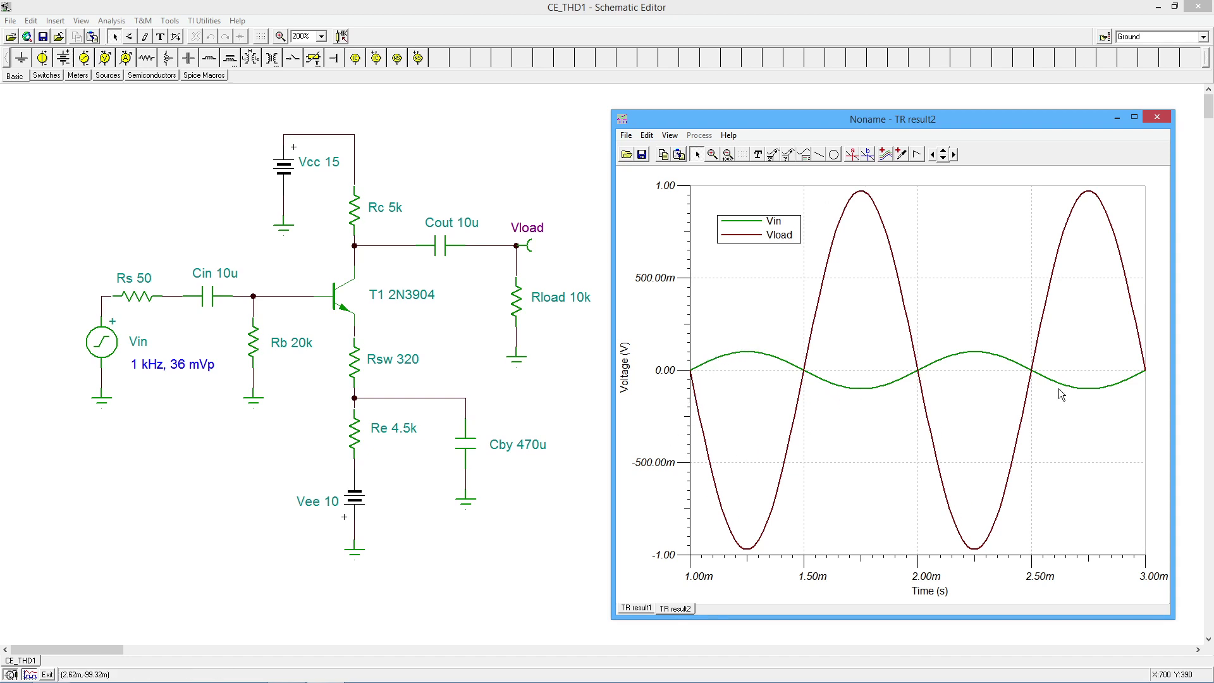
- Compute Vload's Fourier series (970.108m fundamental, 0.14678% distortion), then cancel the results
{"action": "left_click", "coordinate": [112, 21]}
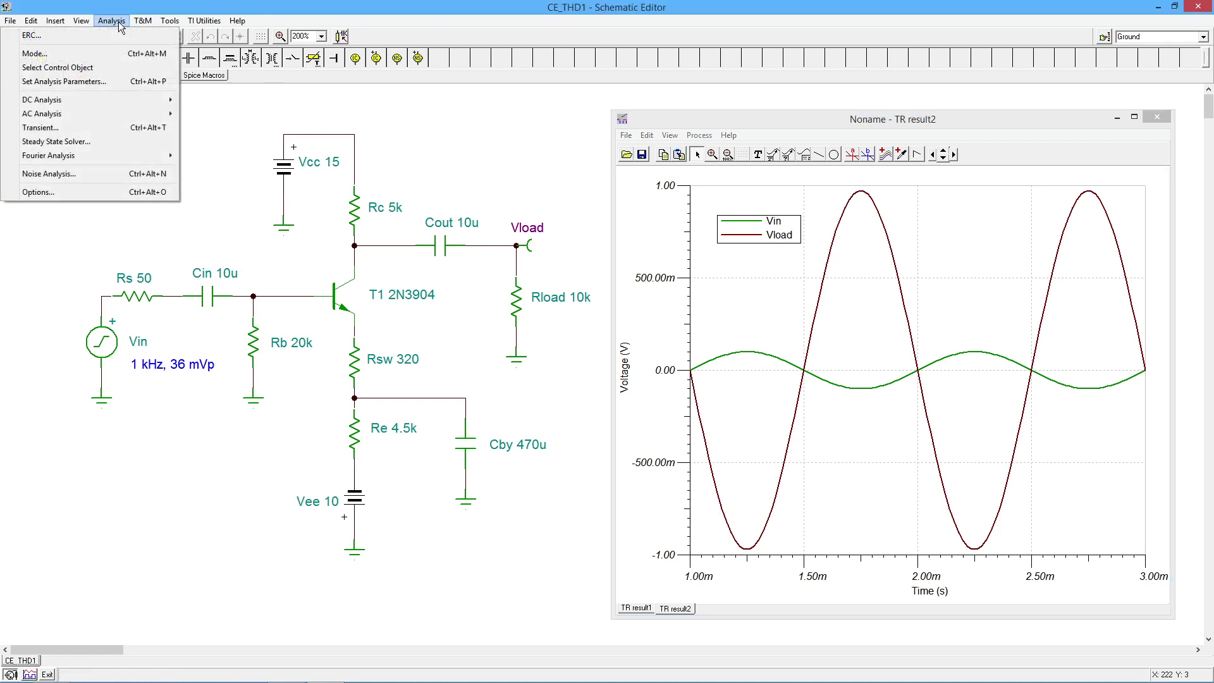
{"action": "mouse_move", "coordinate": [164, 157]}
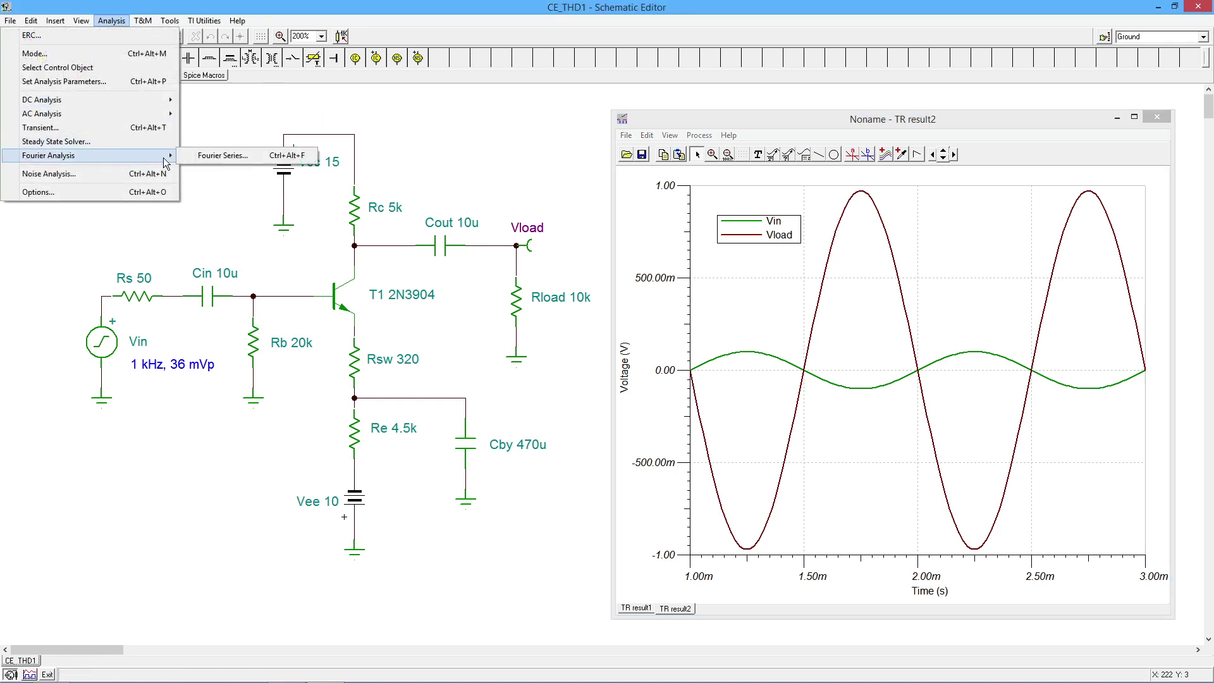
{"action": "left_click", "coordinate": [245, 155]}
{"action": "left_click", "coordinate": [695, 318]}
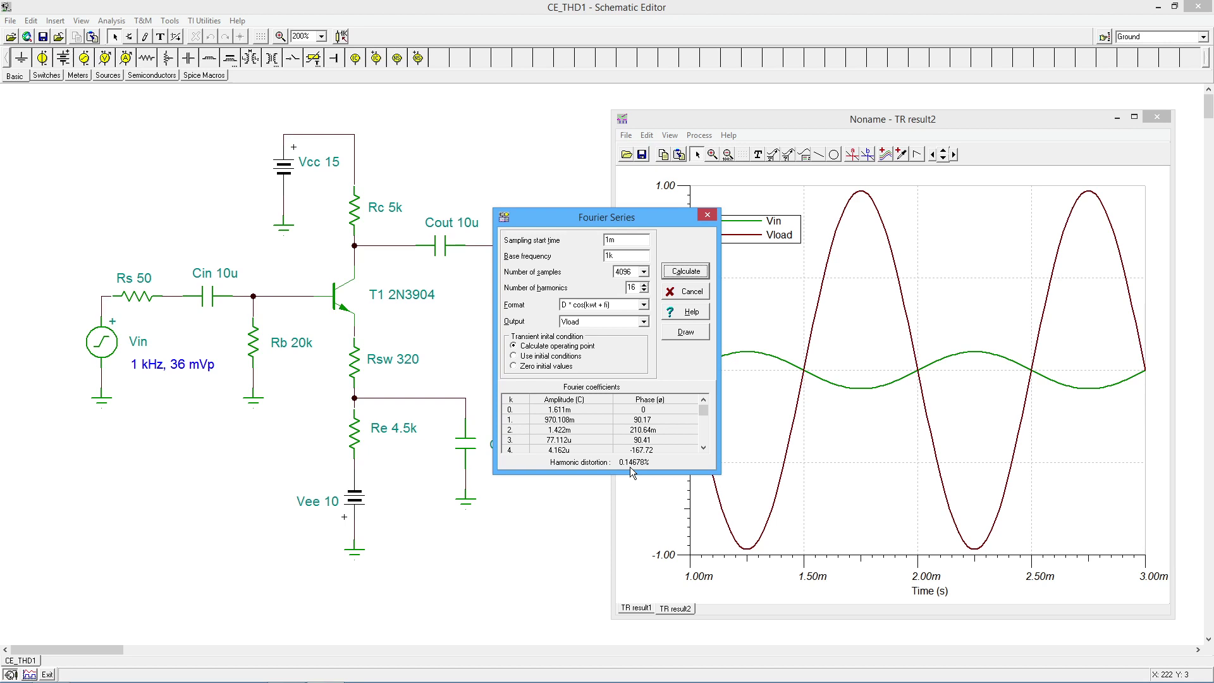
{"action": "left_click", "coordinate": [690, 293]}
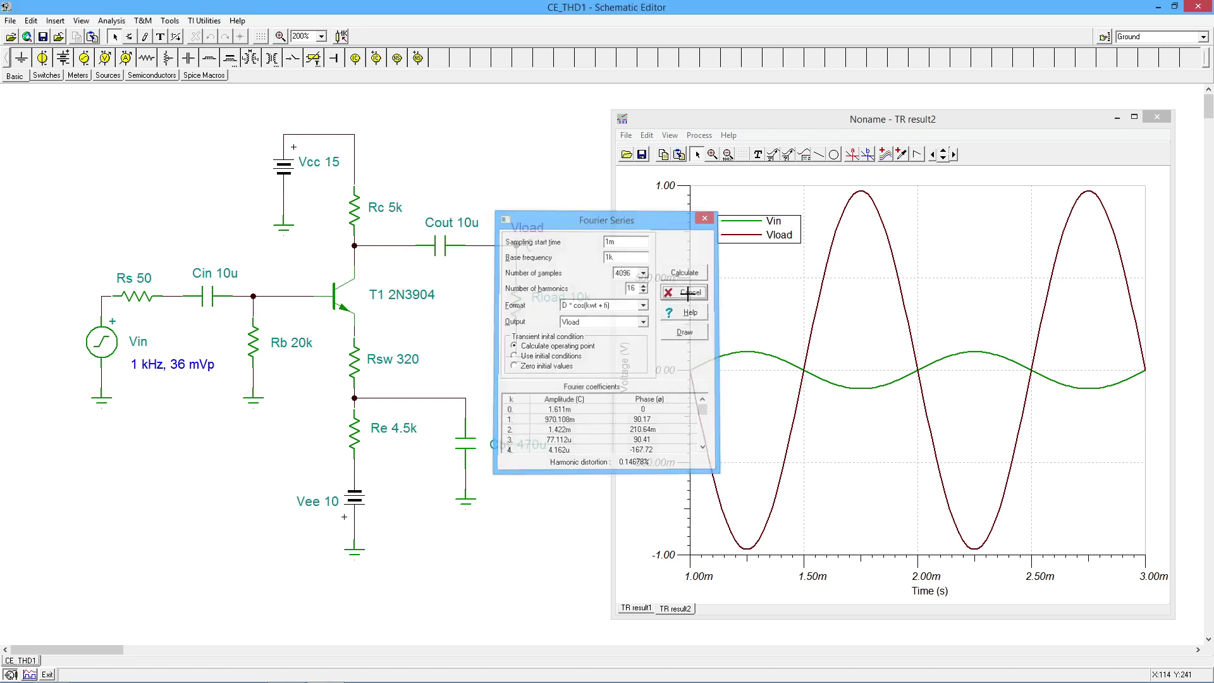